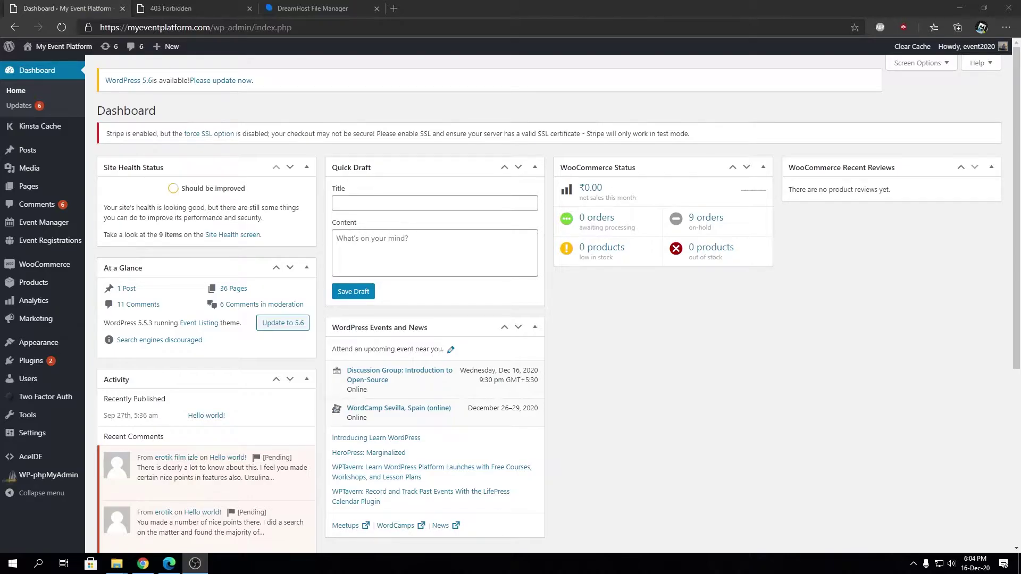
- Close the 403 Forbidden and DreamHost File Manager browser tabs, leaving the Dashboard open
left_click(960, 352)
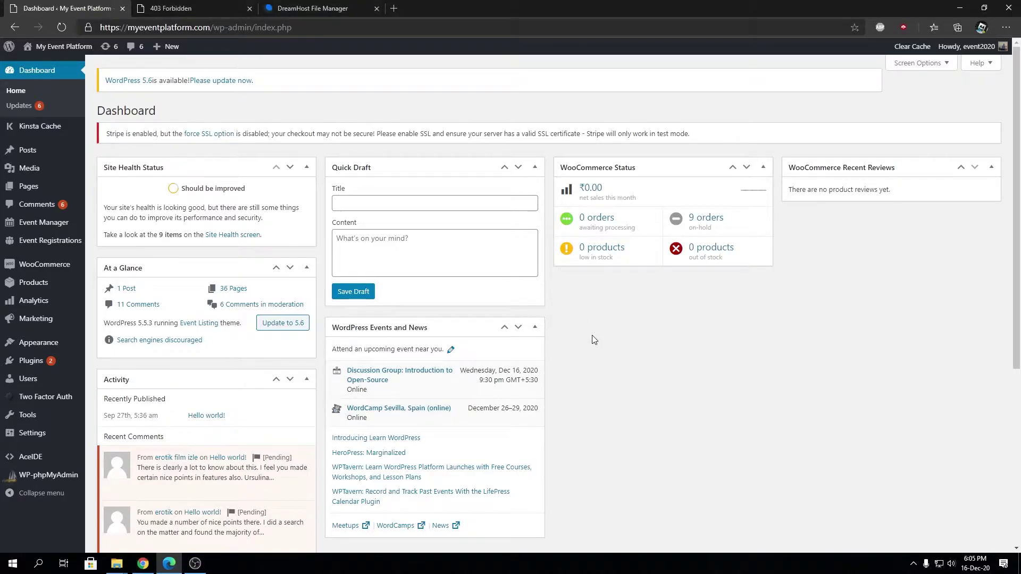
left_click(249, 8)
left_click(250, 8)
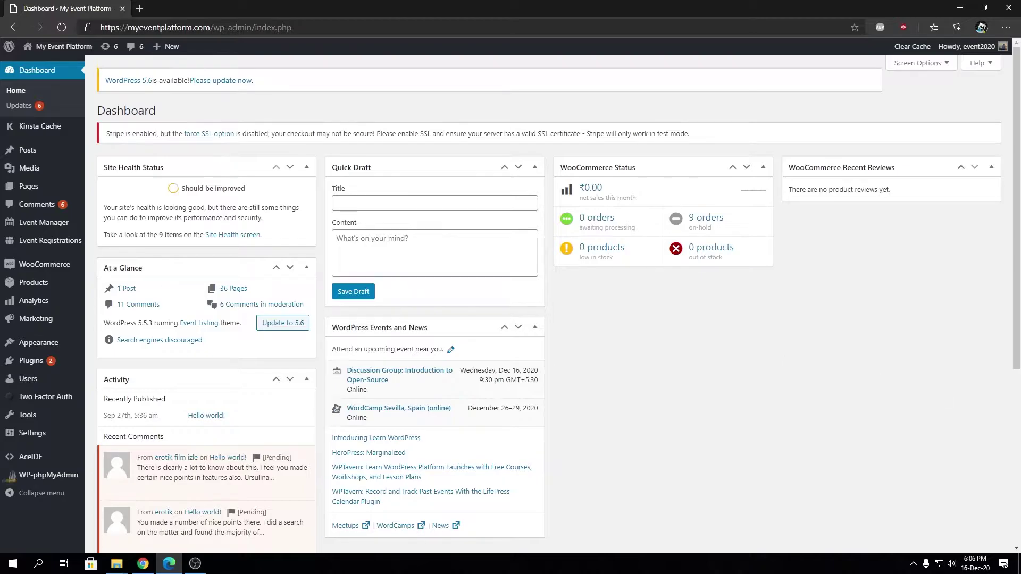
- Open the DreamHost file manager at webftp.dreamhost.com in a new browser tab
key("alt+Tab")
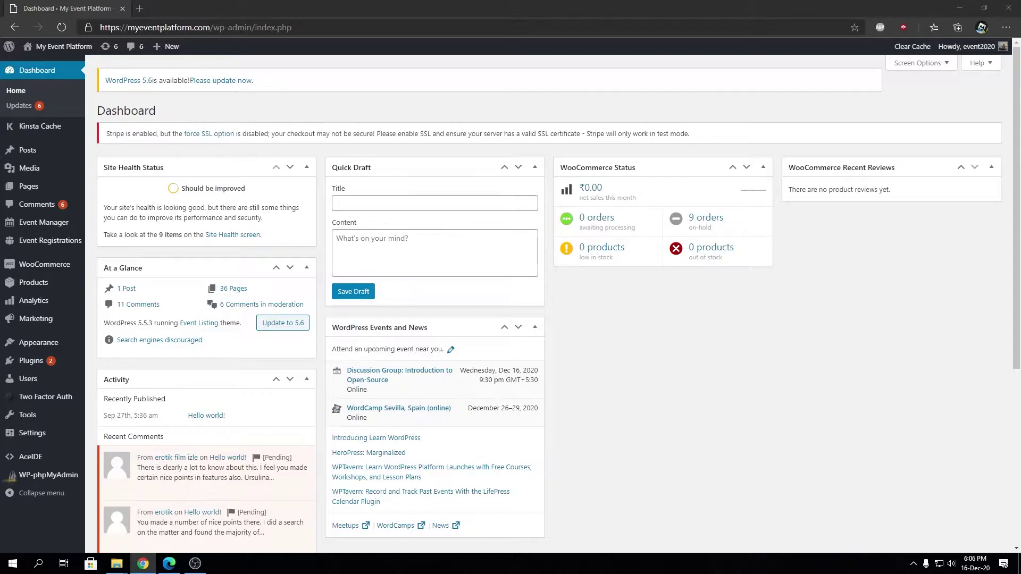
key("alt+Tab")
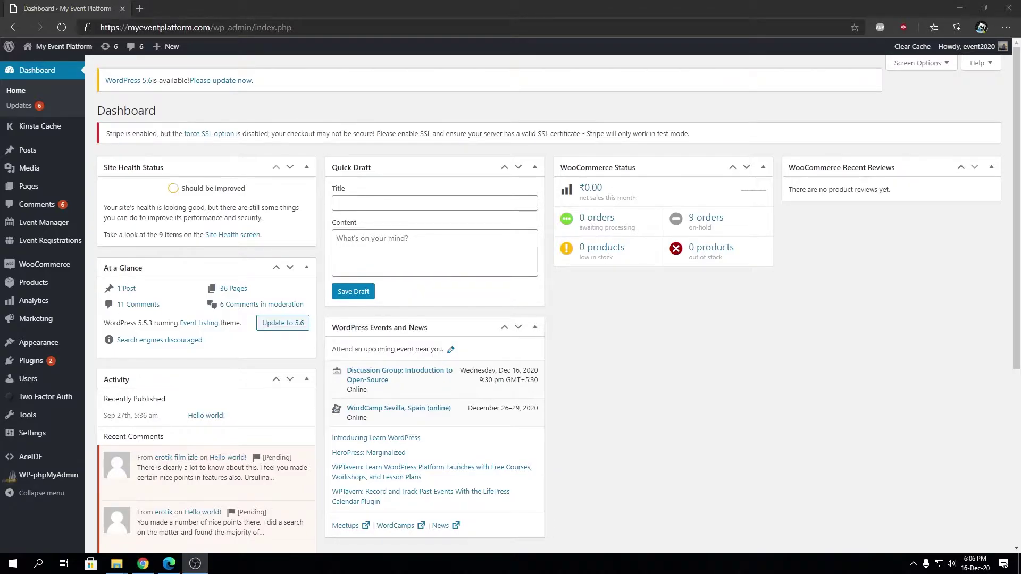
left_click(140, 8)
type("my")
key("BackSpace")
key("BackSpace")
type("web")
key("Return")
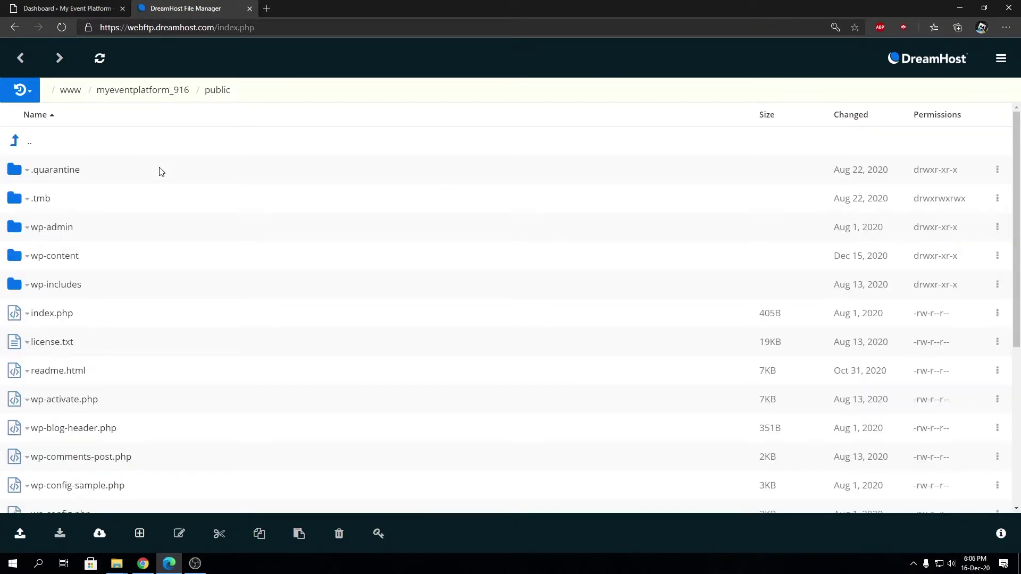
- Review the site's public folder listing, then return to the WordPress Dashboard tab
scroll(170, 254, "down", 5)
scroll(148, 314, "up", 3)
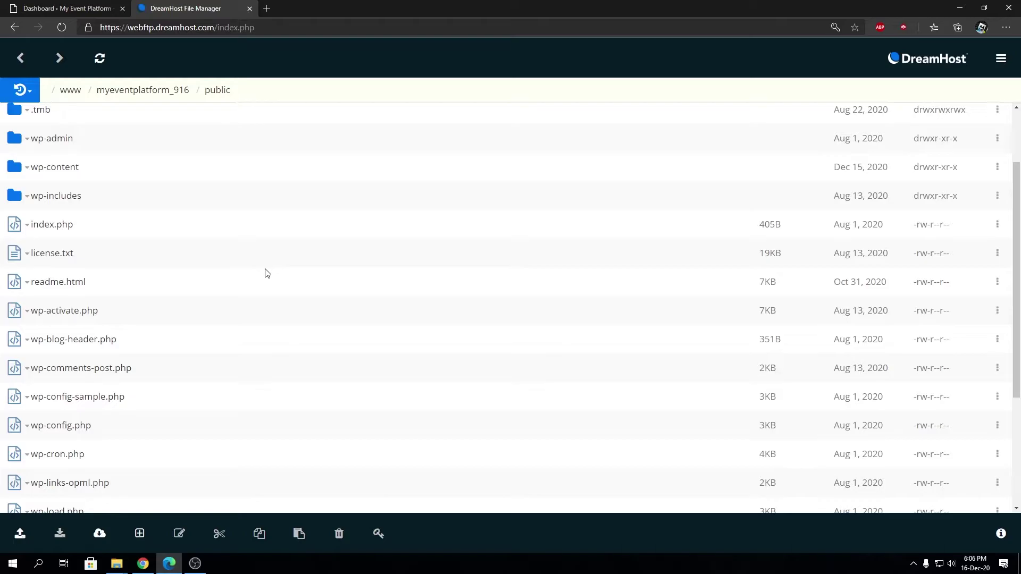
left_click(54, 5)
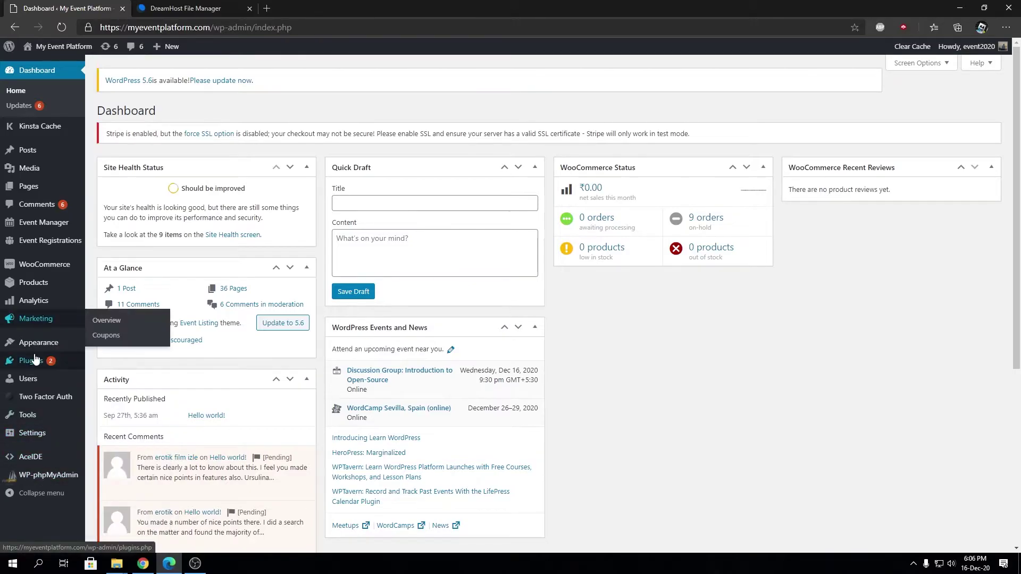
- Load the Event Listing theme's functions.php in the Theme Editor and scroll to its end
mouse_move(37, 343)
left_click(108, 435)
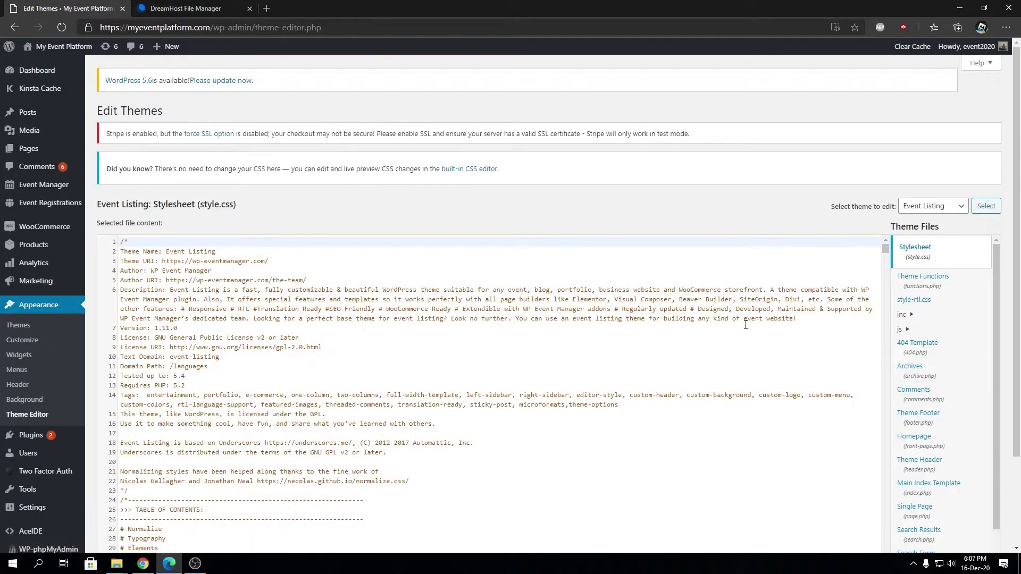
left_click(949, 285)
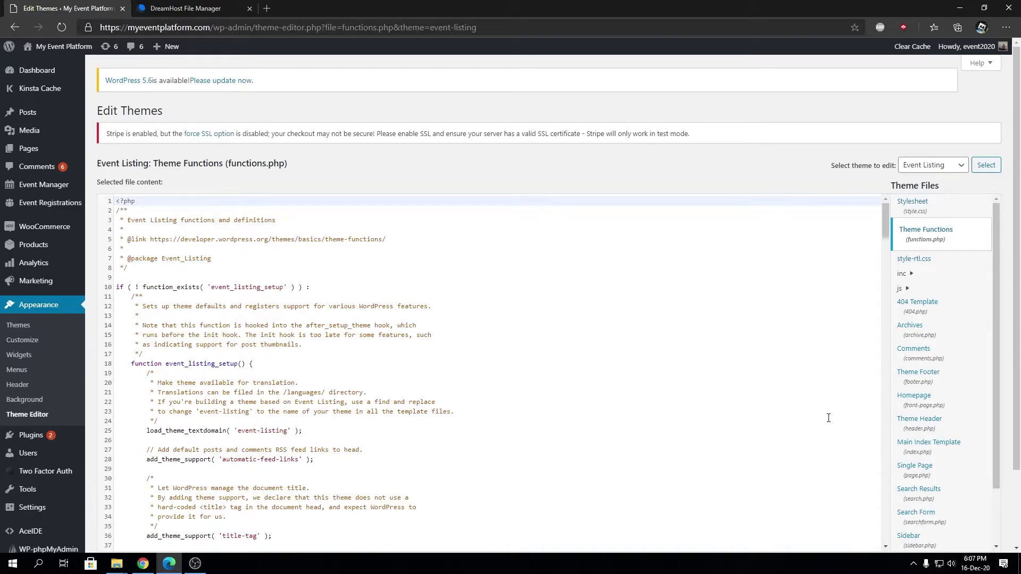
left_click_drag(886, 232, 886, 532)
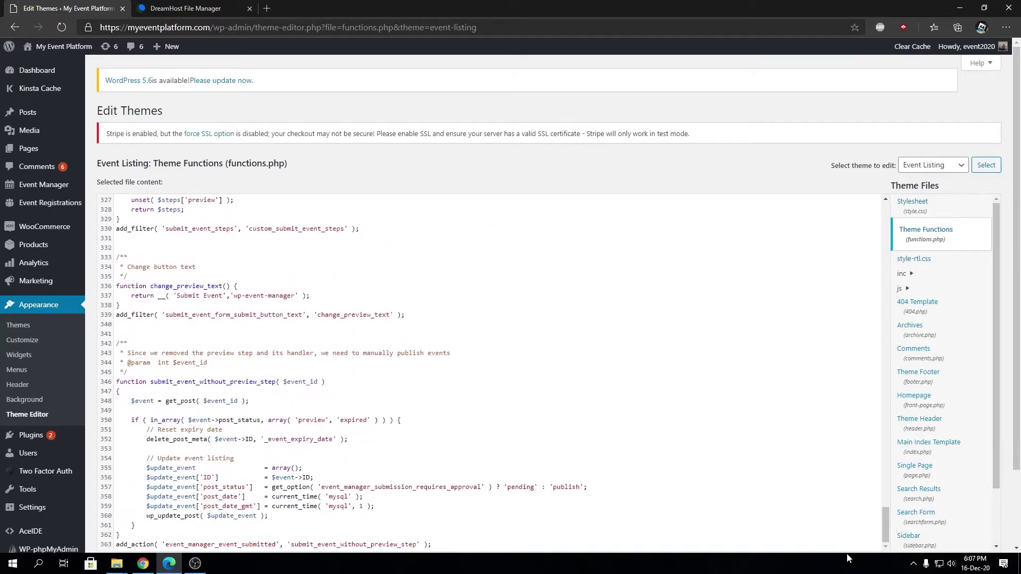
scroll(278, 463, "down", 2)
- Add add_filter('xmlrpc_enabled', '__return_false'); after line 363 and update functions.php
left_click(483, 455)
key("Return")
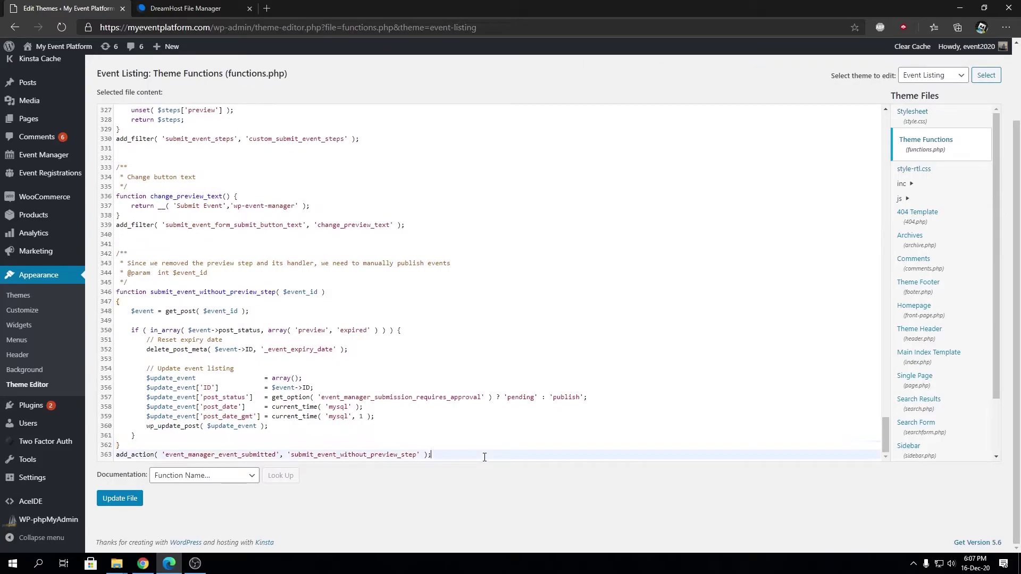
key("Return")
type("add_filter('xmlrpc_enabled', '__return_false');")
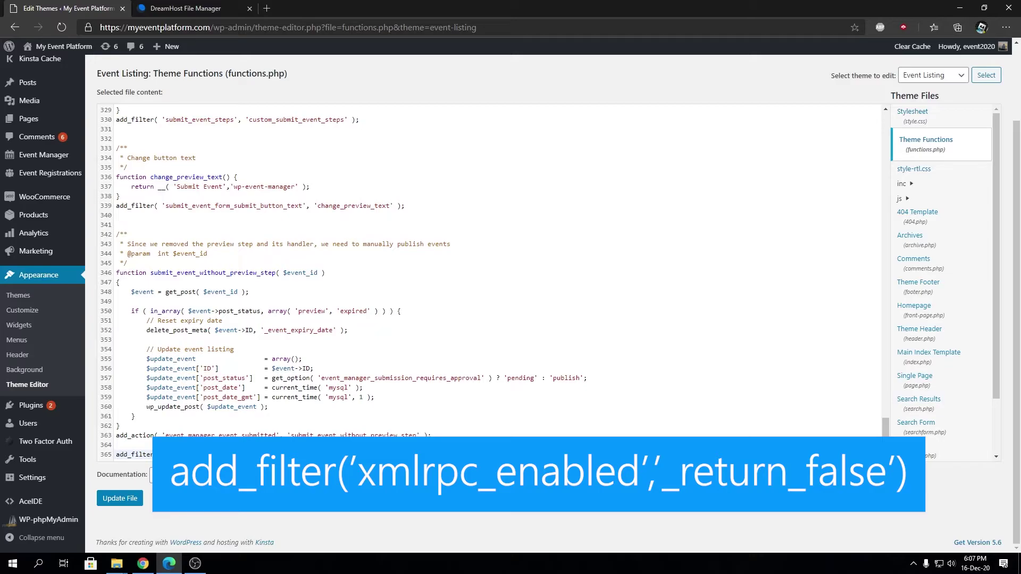
left_click(119, 499)
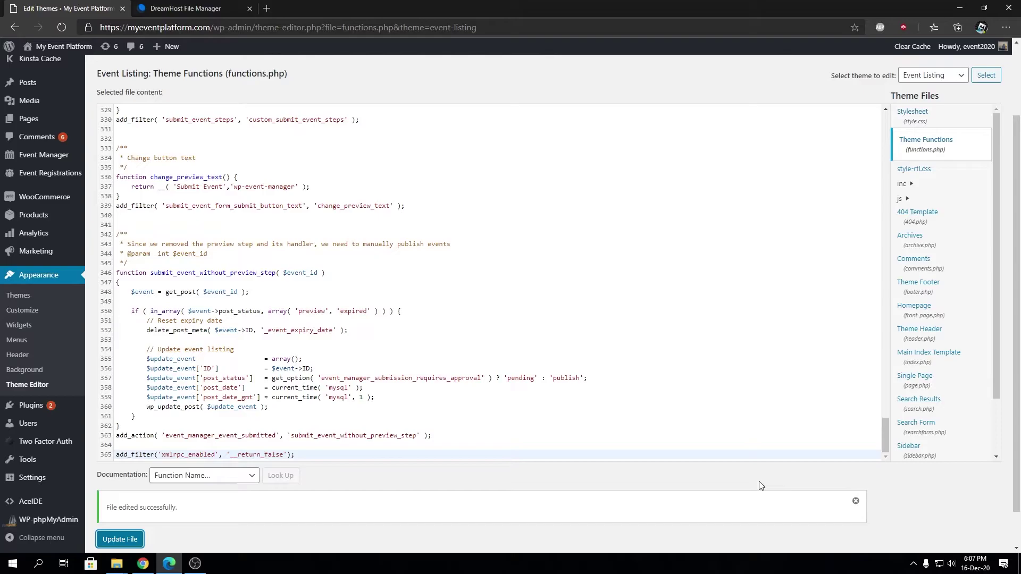
- Create a new file named .htaccess in the site's public folder
left_click(141, 8)
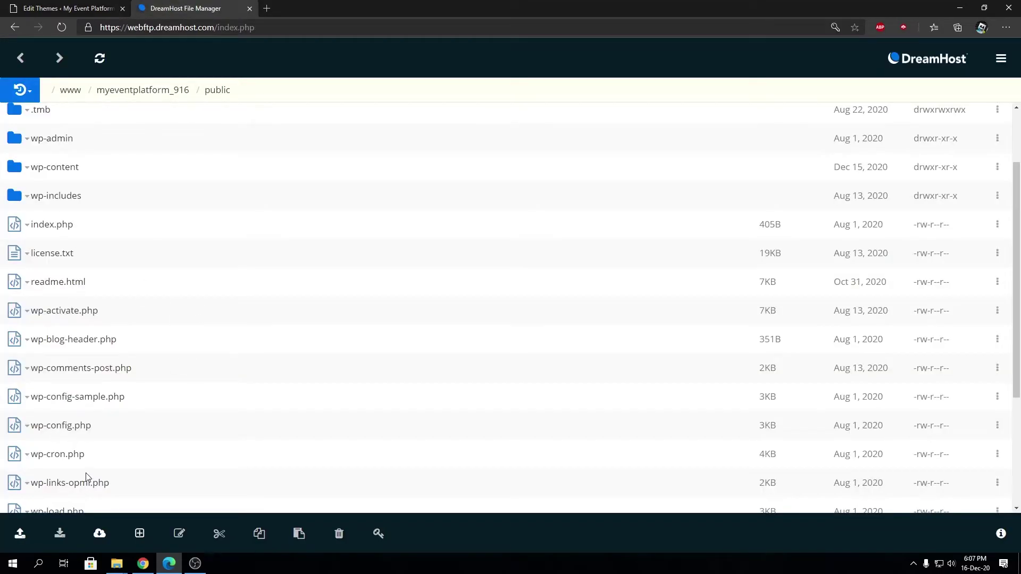
left_click(139, 536)
left_click(180, 484)
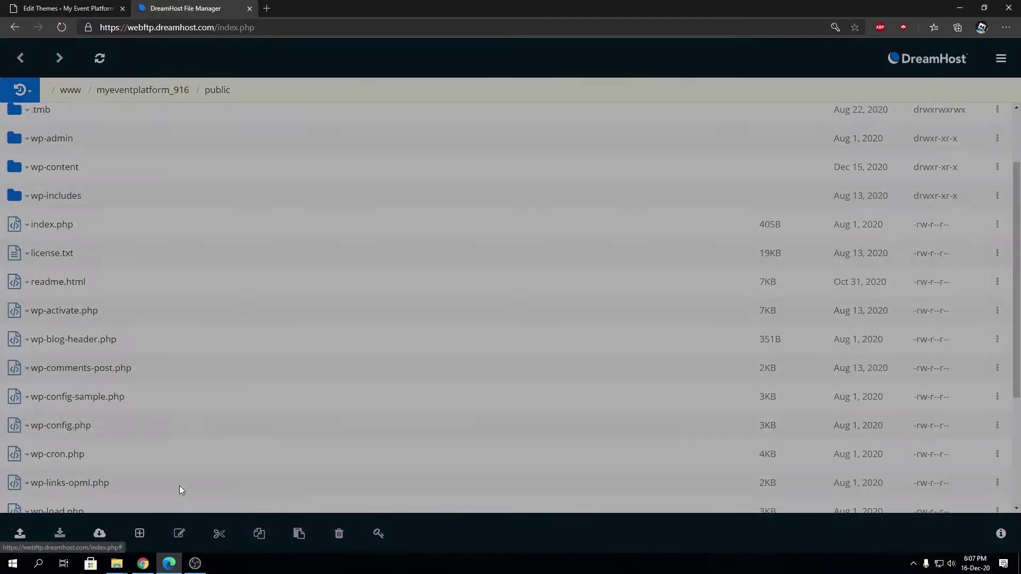
type(".hta")
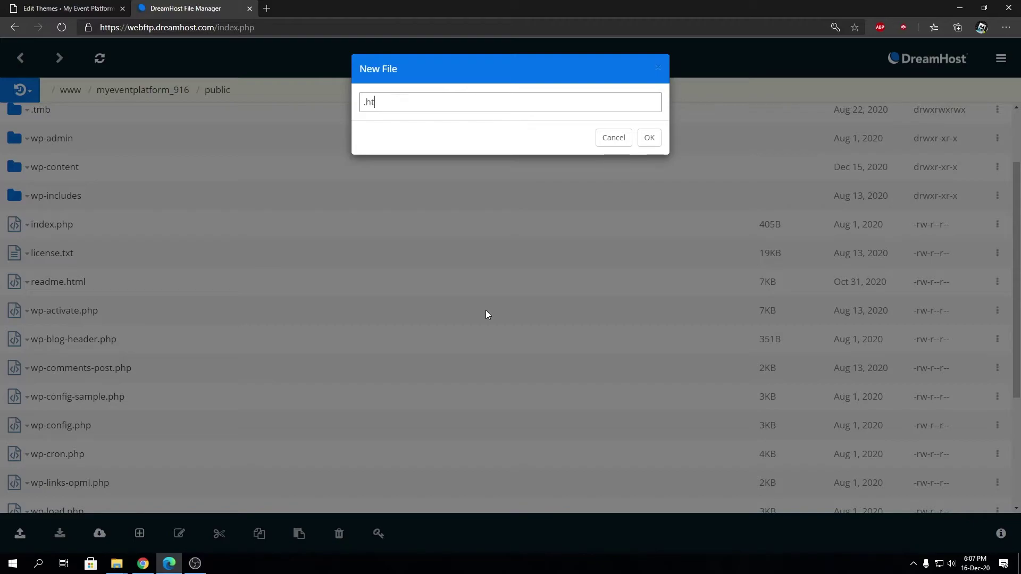
type("ccess")
left_click(649, 138)
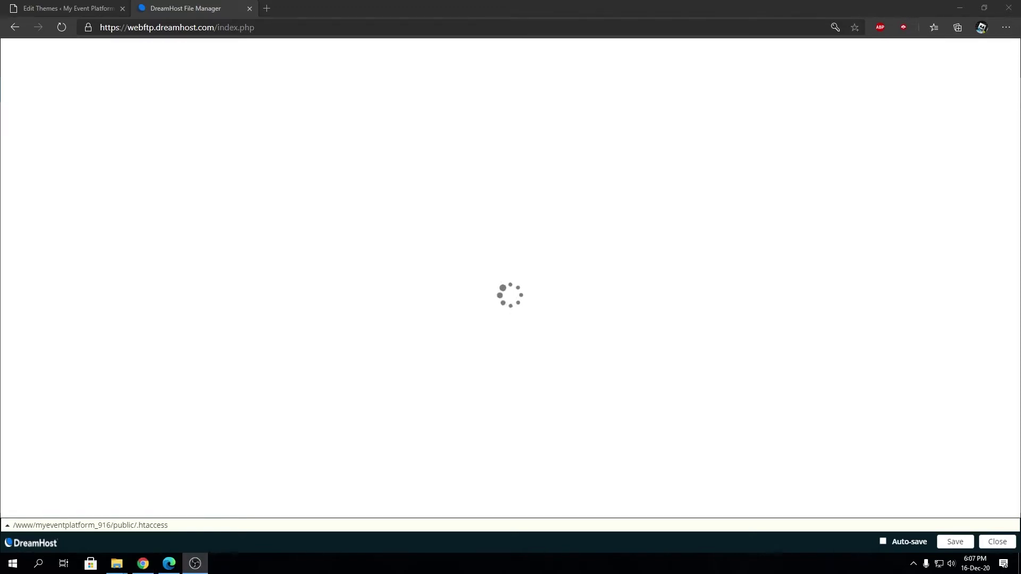
- Paste the Files xmlrpc.php deny block into .htaccess and prefix its allow line with #
left_click(405, 280)
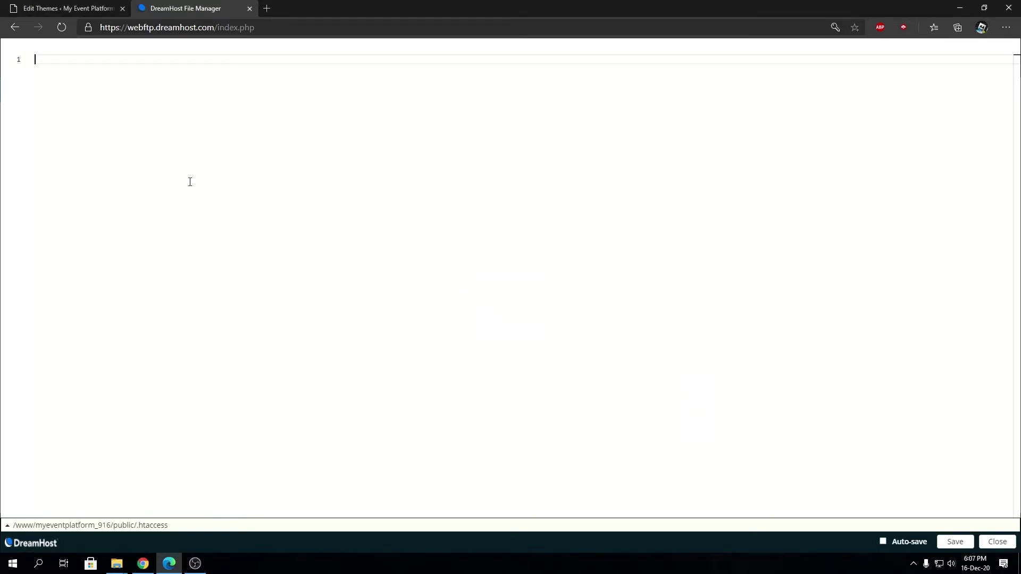
type("# Block WordPress xmlrpc.php requests <Files xmlrpc.php> order deny,allow deny from all allow from 123.123.123.123 </Files>")
double_click(47, 69)
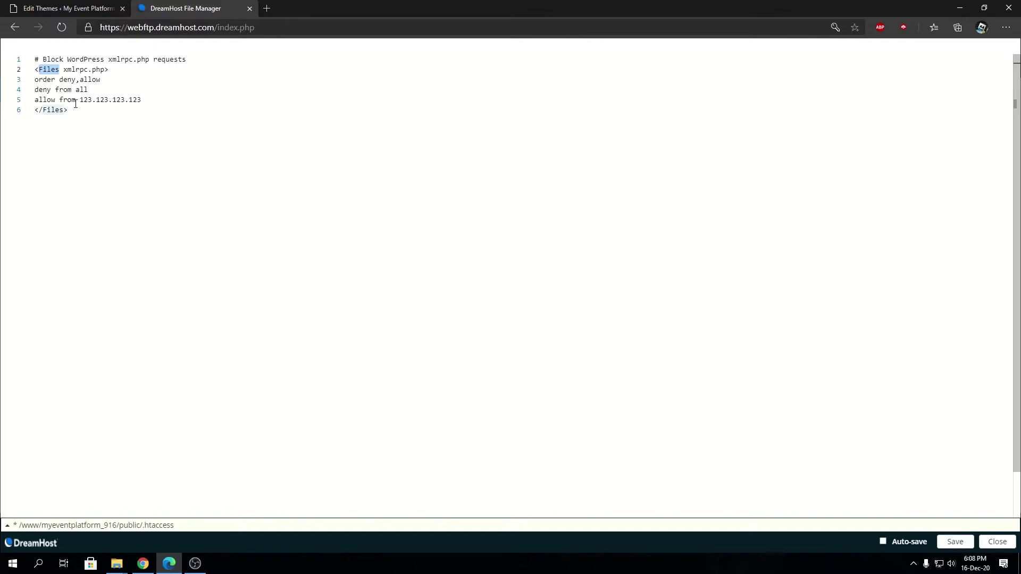
left_click(154, 101)
key("Home")
type("#")
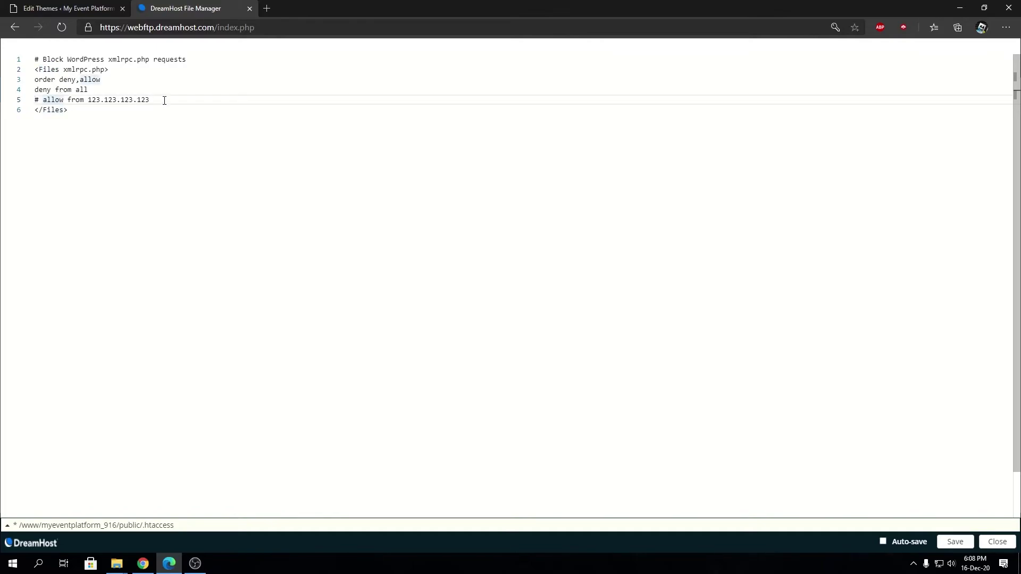
left_click(85, 111)
key("shift+Up")
key("shift+Up")
key("shift+Up")
key("shift+Up")
key("shift+Up")
key("shift+Up")
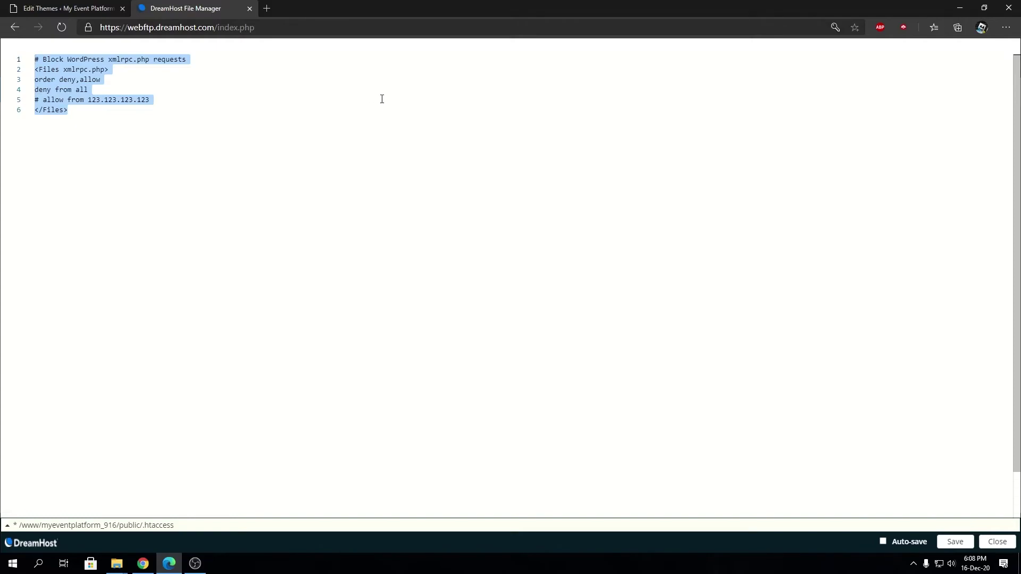
left_click(91, 11)
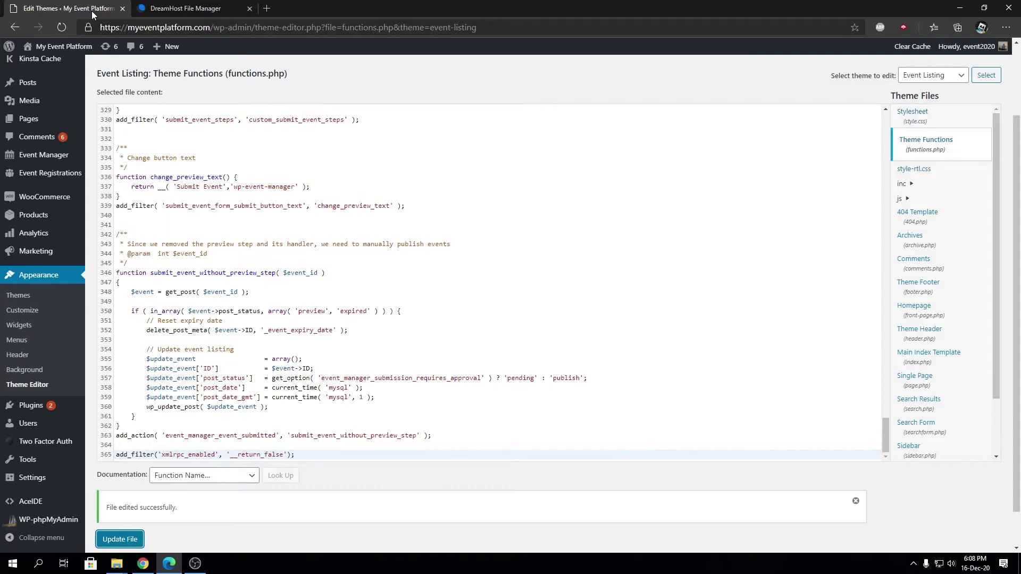
- Select the add_filter line 365 in the WordPress theme editor
left_click(174, 7)
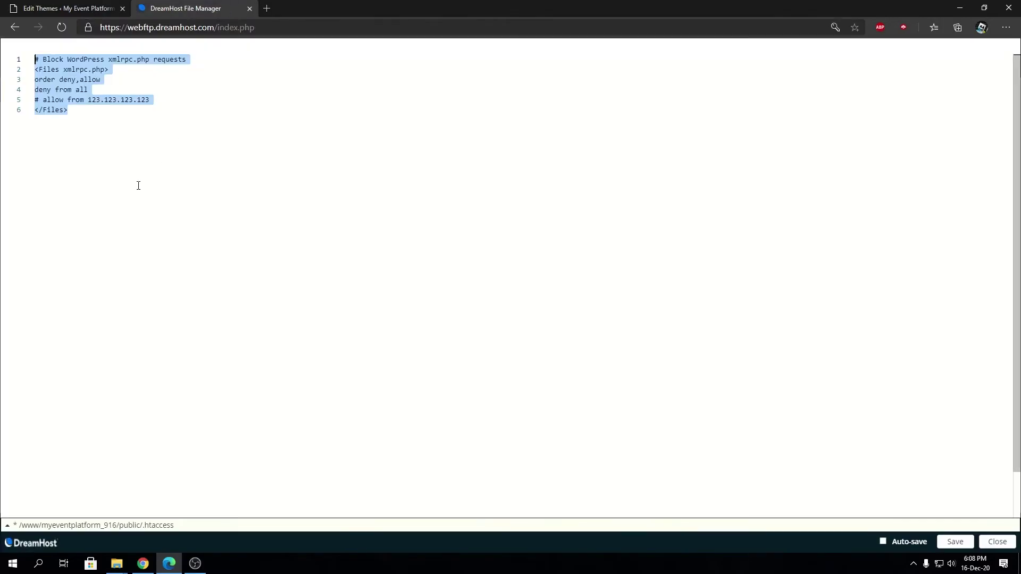
left_click(47, 5)
left_click_drag(116, 456, 326, 460)
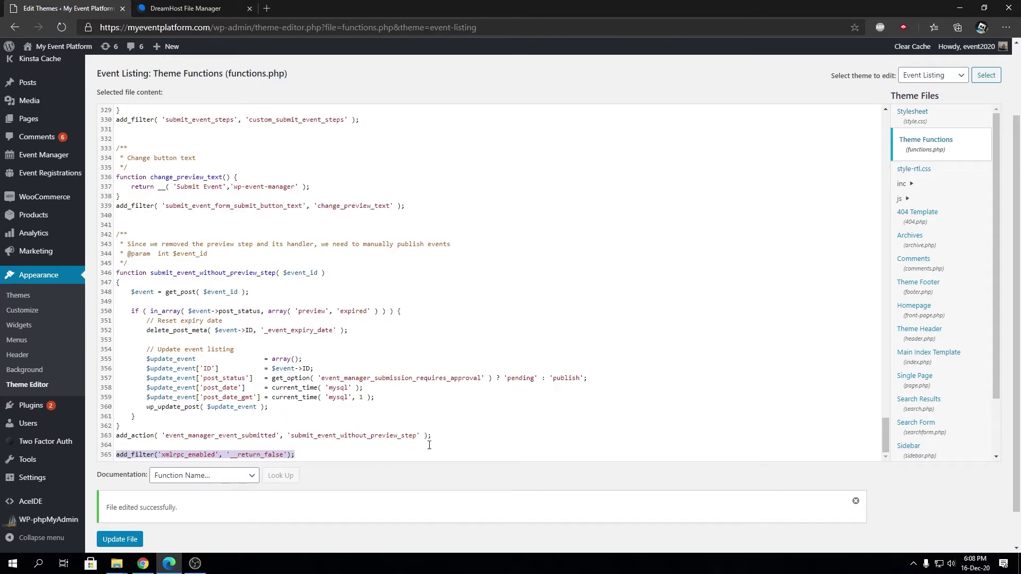
- Close the .htaccess editor and select the .htaccess file in the public folder listing
left_click(225, 8)
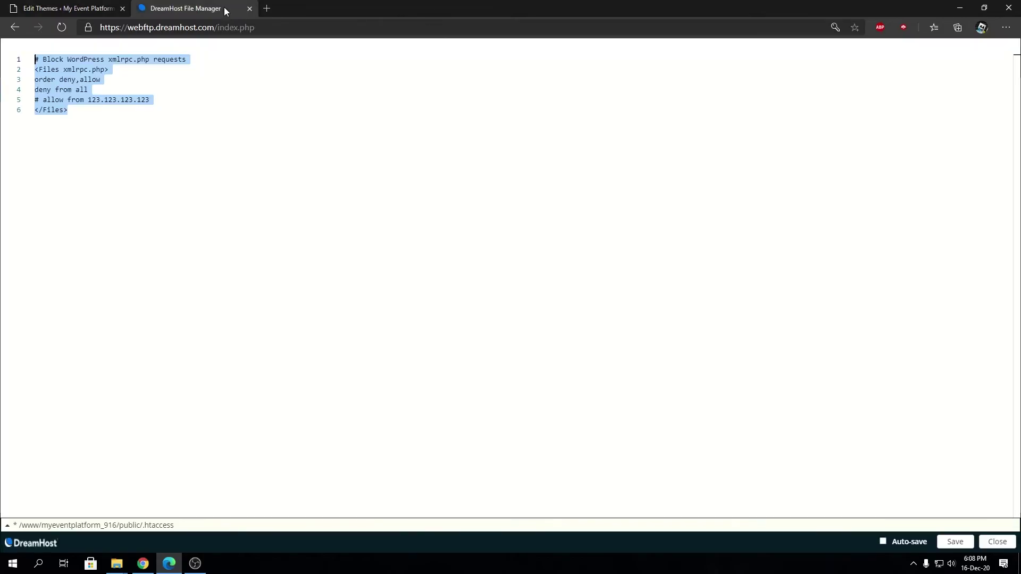
left_click(997, 542)
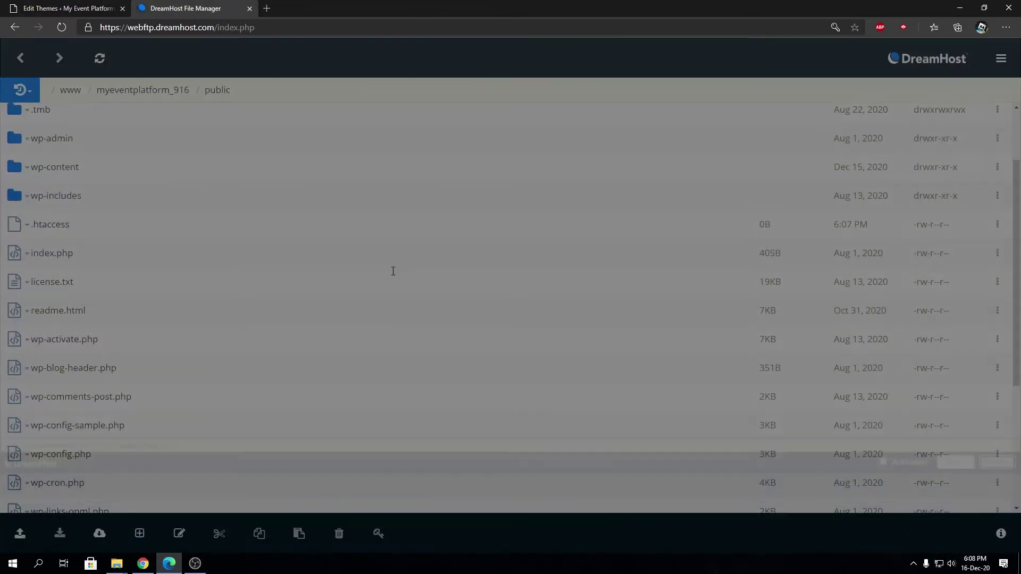
left_click(126, 226)
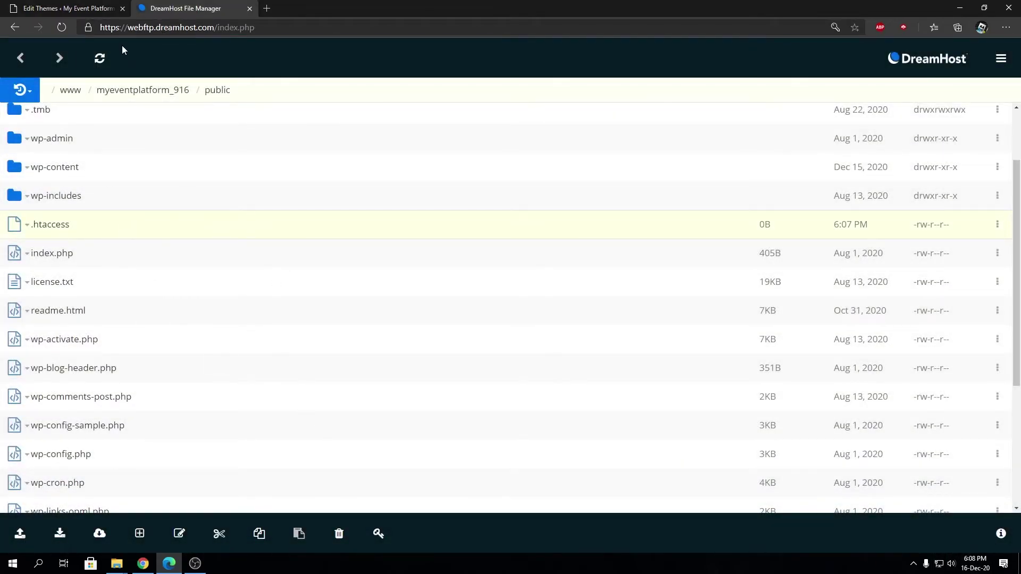
- Confirm deleting .htaccess and go back to functions.php in the theme editor
left_click(644, 130)
key("ctrl+shift+Tab")
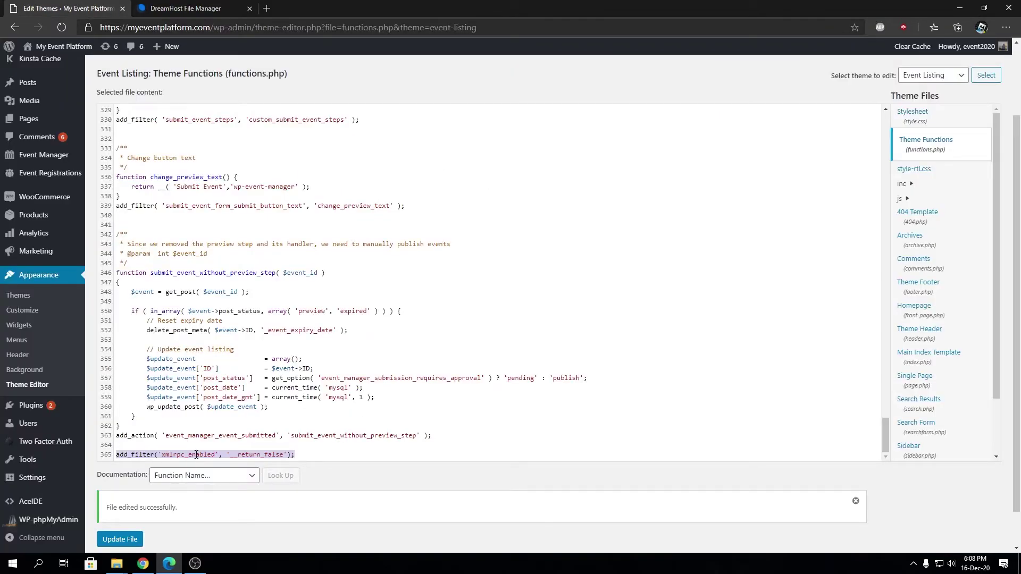